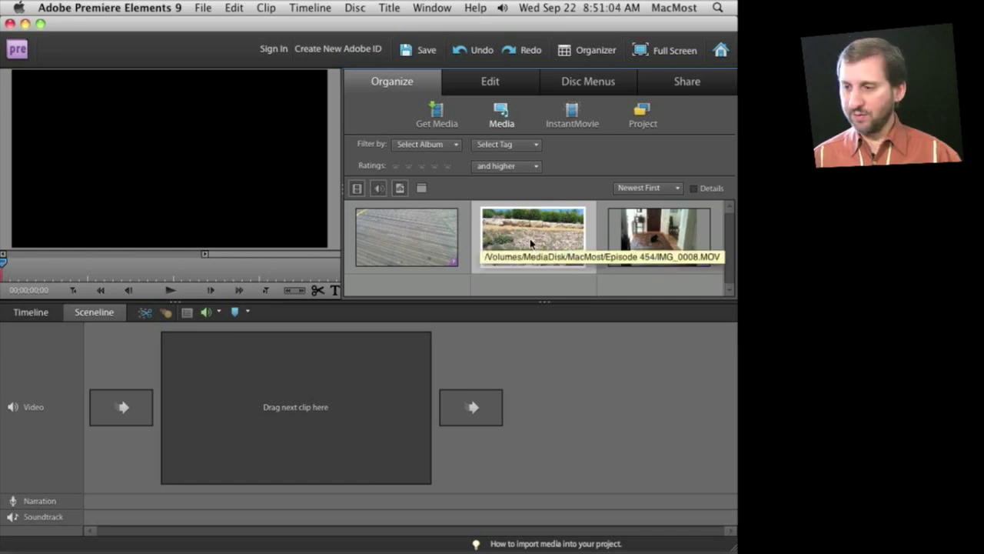
Place the garden clip as the first scene, with boardwalk clip IMG_0293.MOV after it
{"action": "left_click_drag", "start_coordinate": [510, 245], "coordinate": [284, 410]}
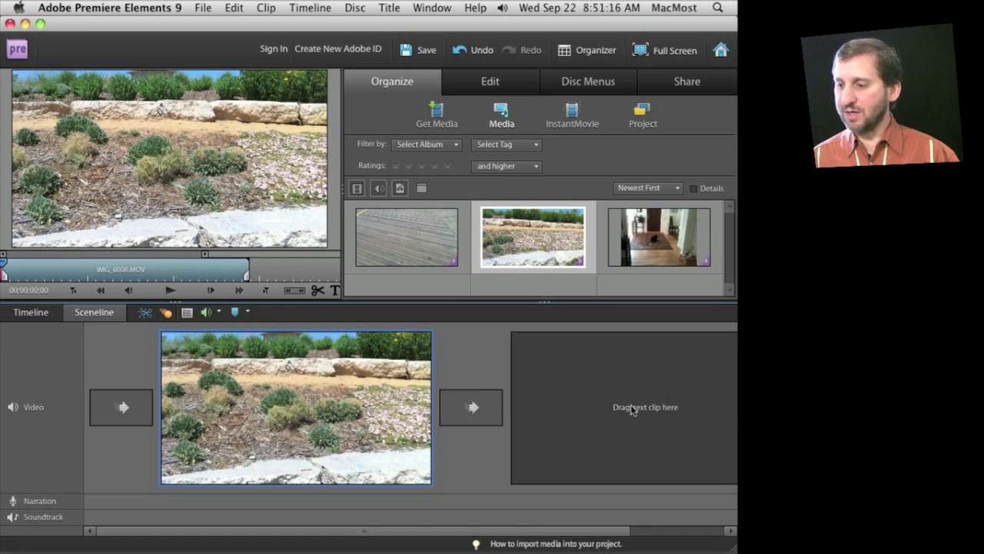
{"action": "left_click_drag", "start_coordinate": [406, 239], "coordinate": [595, 404]}
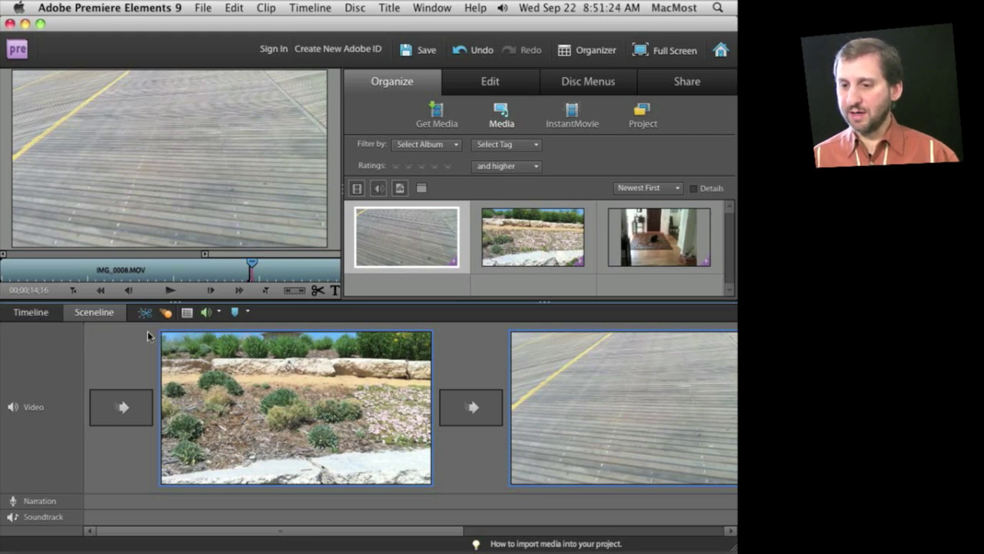
{"action": "left_click", "coordinate": [37, 313]}
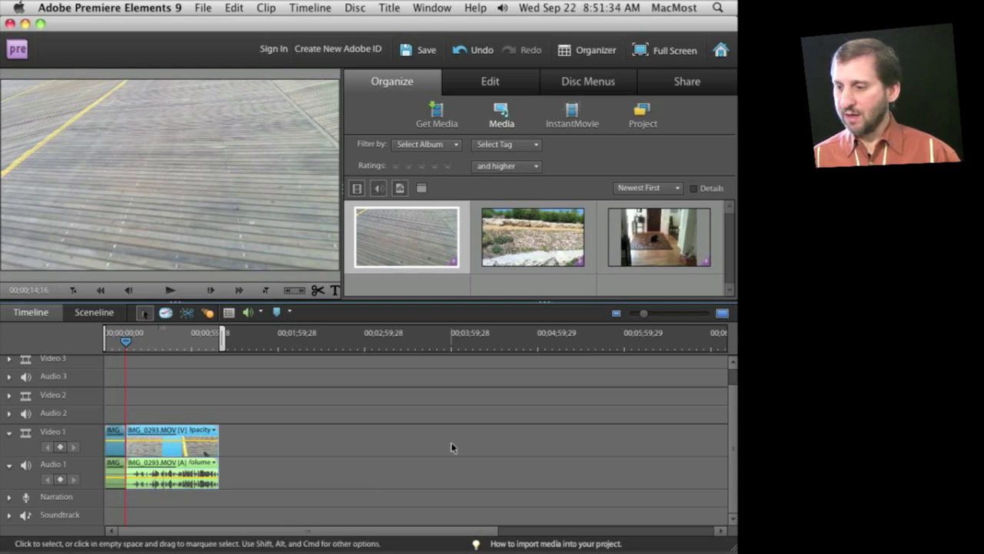
Zoom the timeline so both clips look wider, then scrub back through the garden clip
{"action": "left_click_drag", "start_coordinate": [644, 314], "coordinate": [656, 315]}
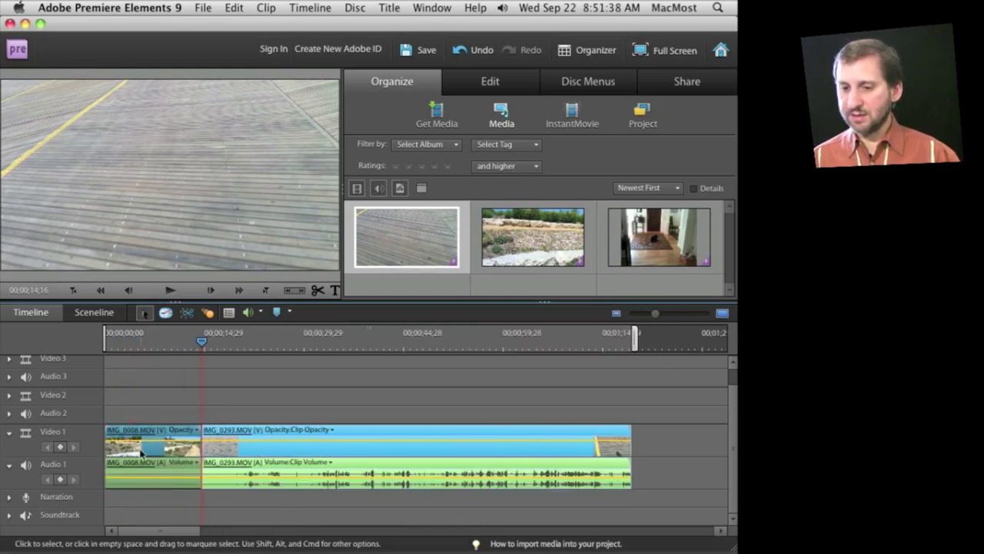
{"action": "mouse_move", "coordinate": [202, 345]}
{"action": "left_mouse_down"}
{"action": "mouse_move", "coordinate": [161, 346]}
{"action": "mouse_move", "coordinate": [187, 344]}
{"action": "left_mouse_up"}
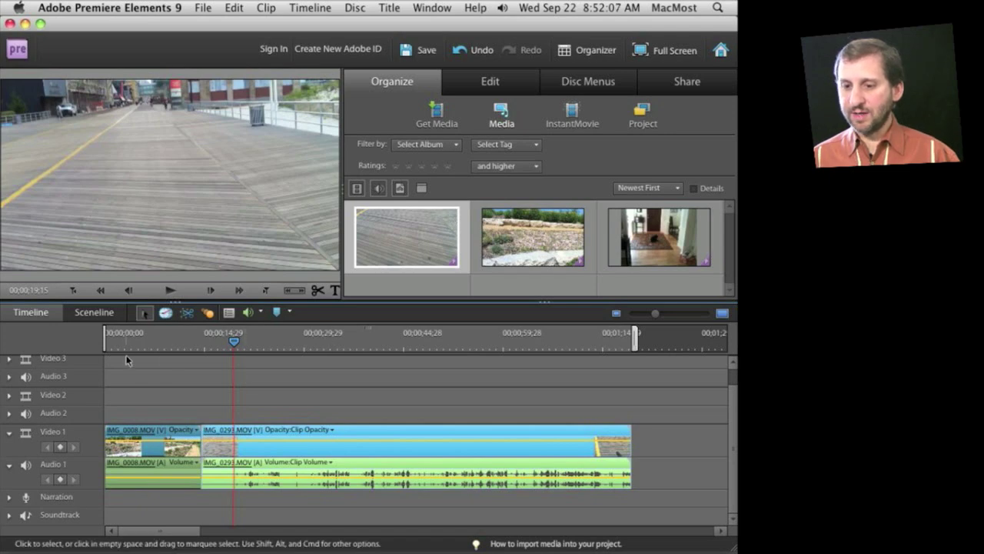
{"action": "left_click", "coordinate": [94, 312]}
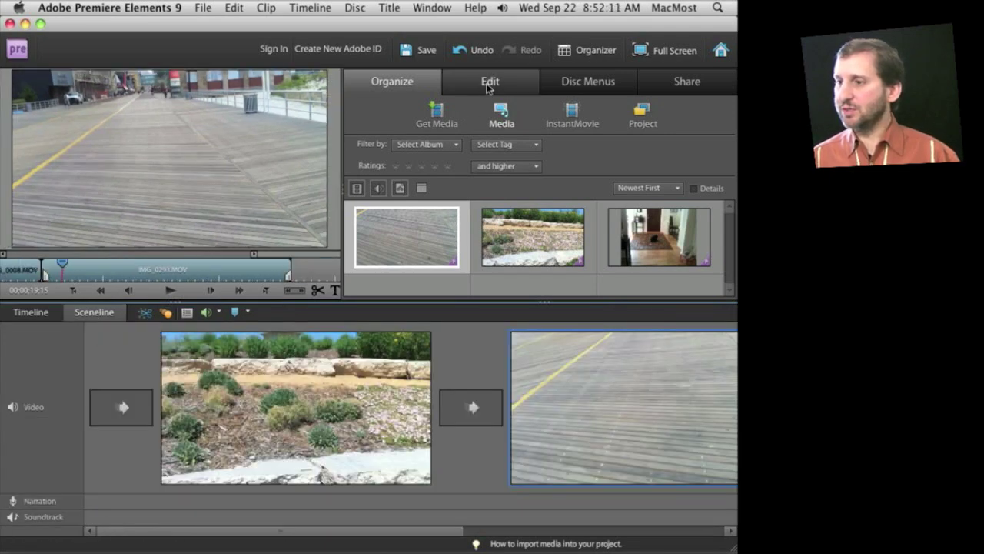
Drop the Box Fold transition between the garden and boardwalk scenes
{"action": "left_click", "coordinate": [488, 88]}
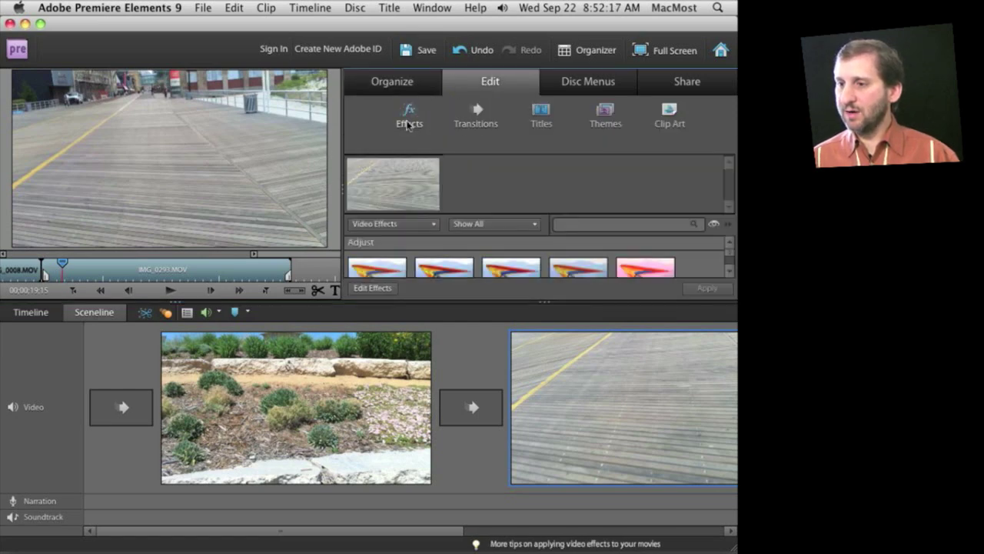
{"action": "left_click", "coordinate": [475, 113]}
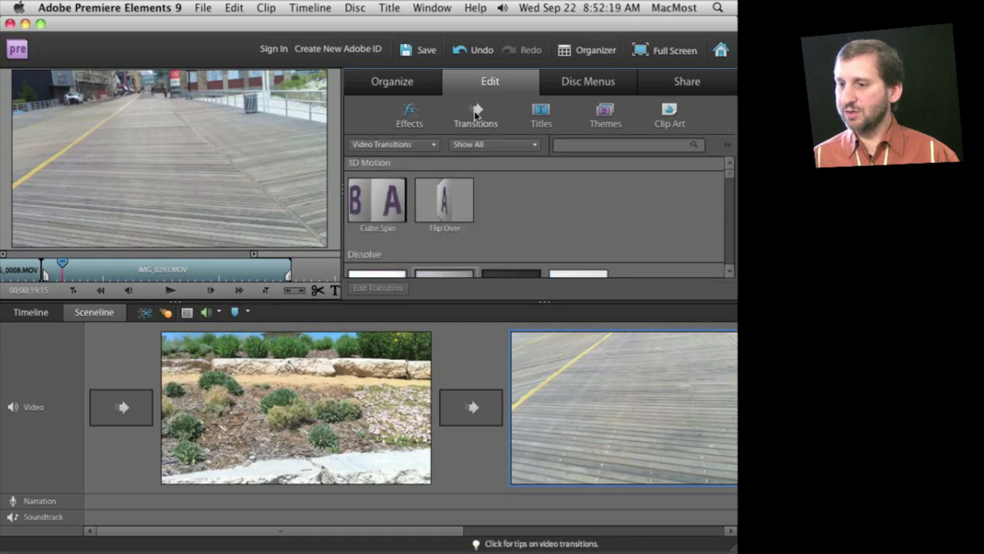
{"action": "scroll", "coordinate": [560, 165], "scroll_direction": "down", "scroll_amount": 1}
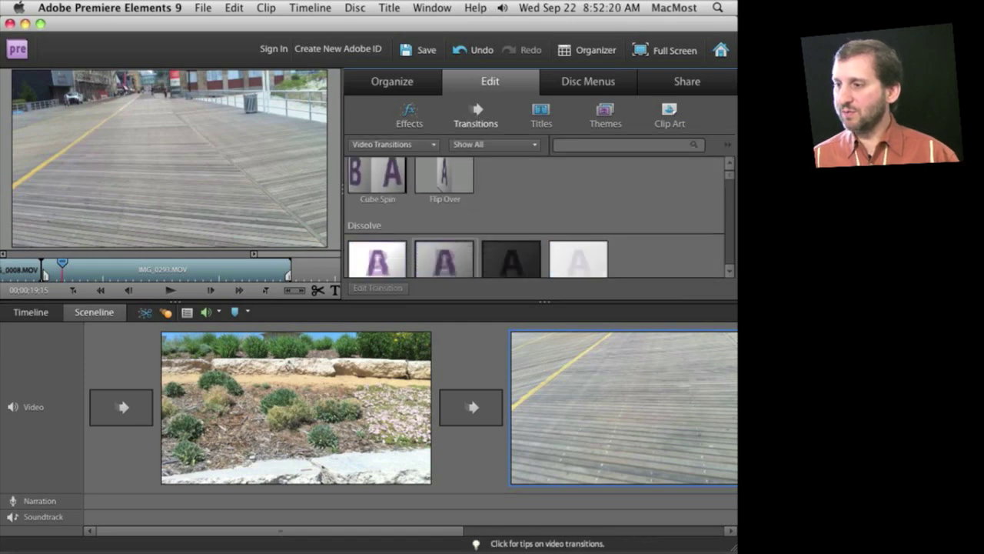
{"action": "scroll", "coordinate": [538, 218], "scroll_direction": "down", "scroll_amount": 6}
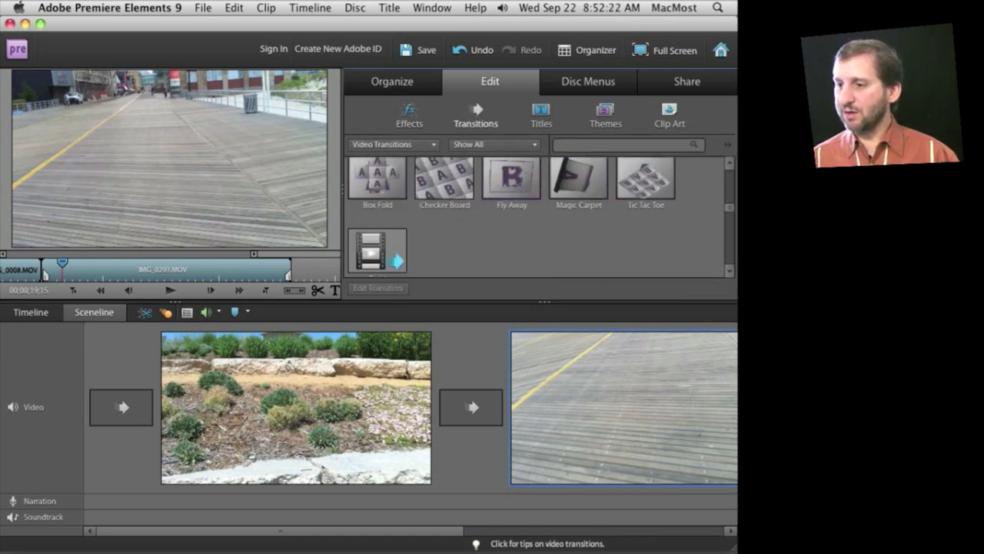
{"action": "scroll", "coordinate": [538, 218], "scroll_direction": "down", "scroll_amount": 3}
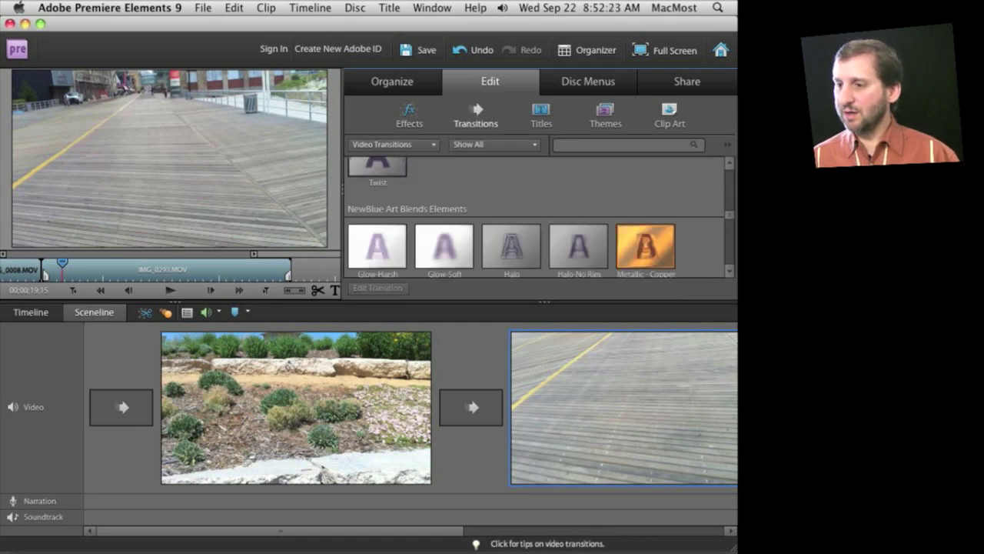
{"action": "scroll", "coordinate": [538, 217], "scroll_direction": "up", "scroll_amount": 5}
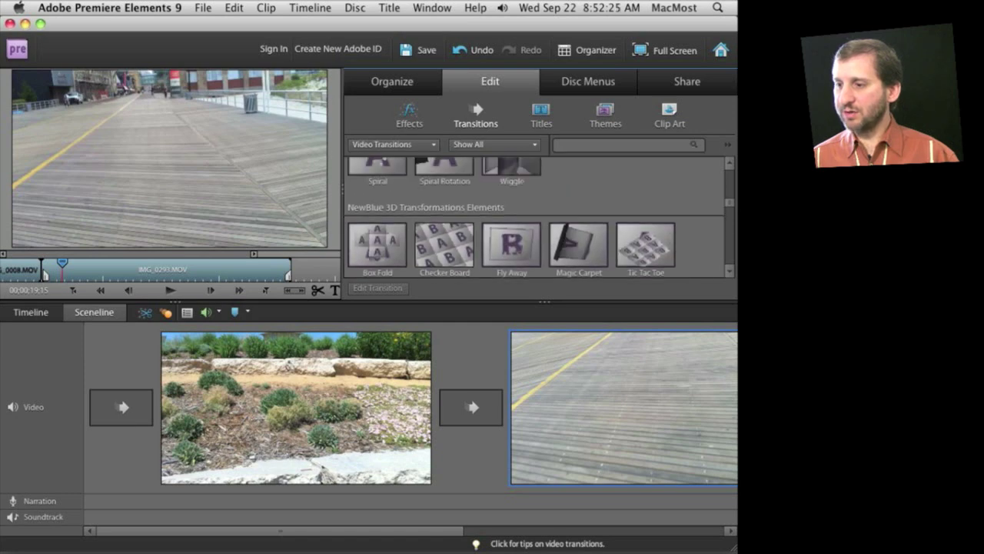
{"action": "scroll", "coordinate": [577, 215], "scroll_direction": "down", "scroll_amount": 1}
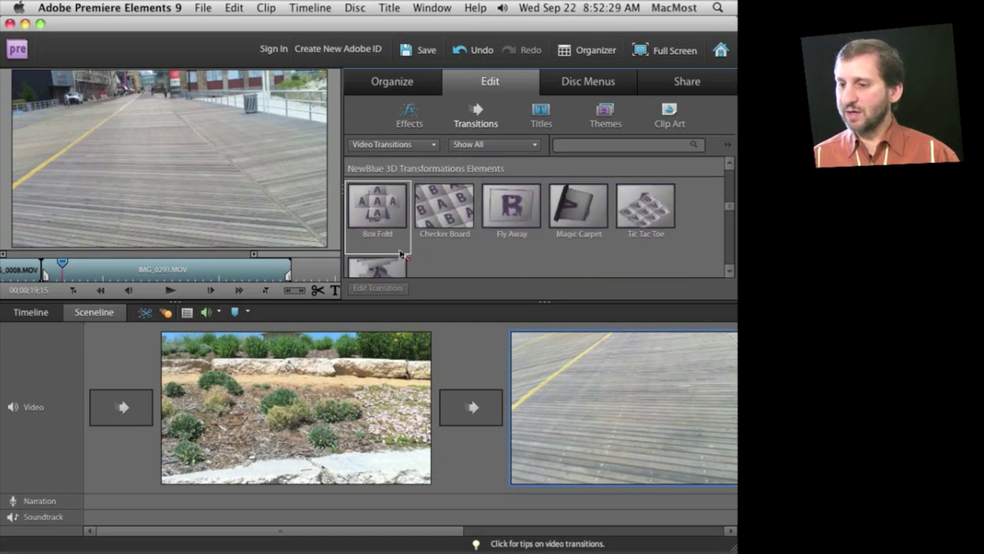
{"action": "left_click_drag", "start_coordinate": [471, 410], "coordinate": [471, 411]}
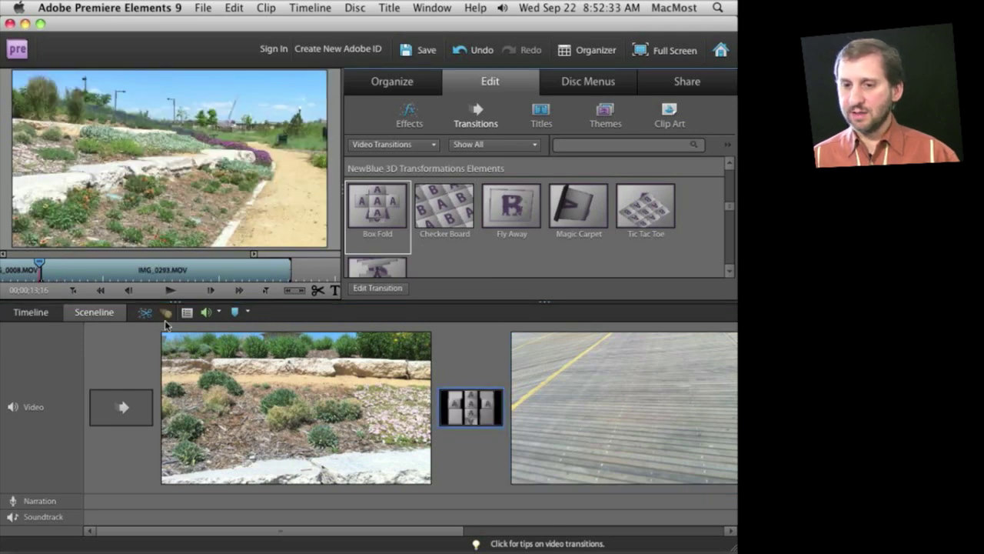
Scrub through and play back the Box Fold transition
{"action": "left_click_drag", "start_coordinate": [39, 266], "coordinate": [38, 265]}
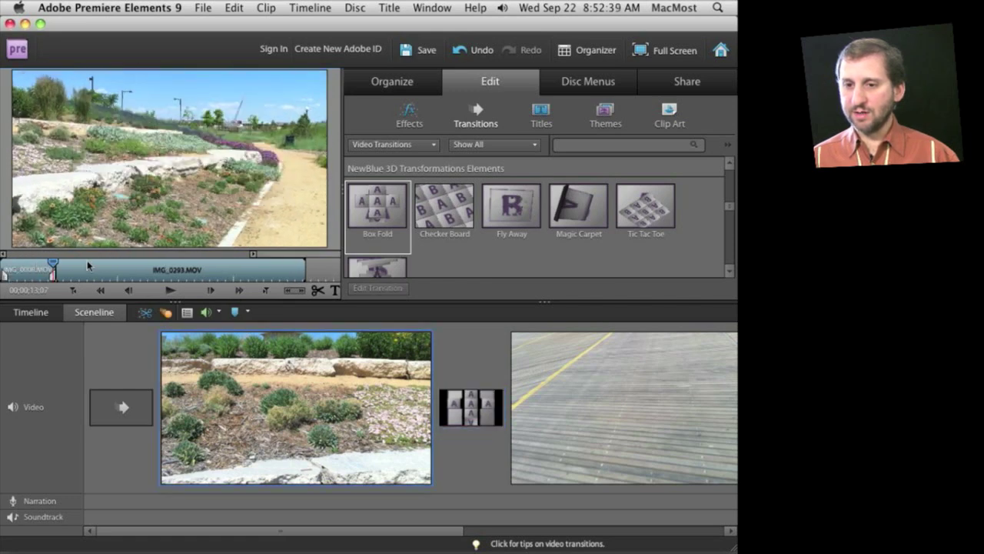
{"action": "left_click", "coordinate": [170, 291]}
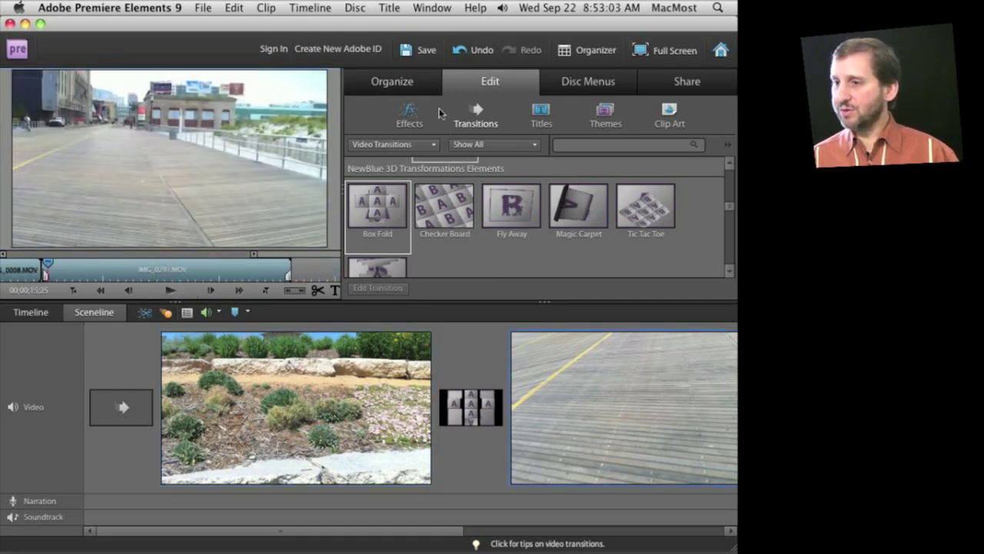
{"action": "left_click", "coordinate": [409, 128]}
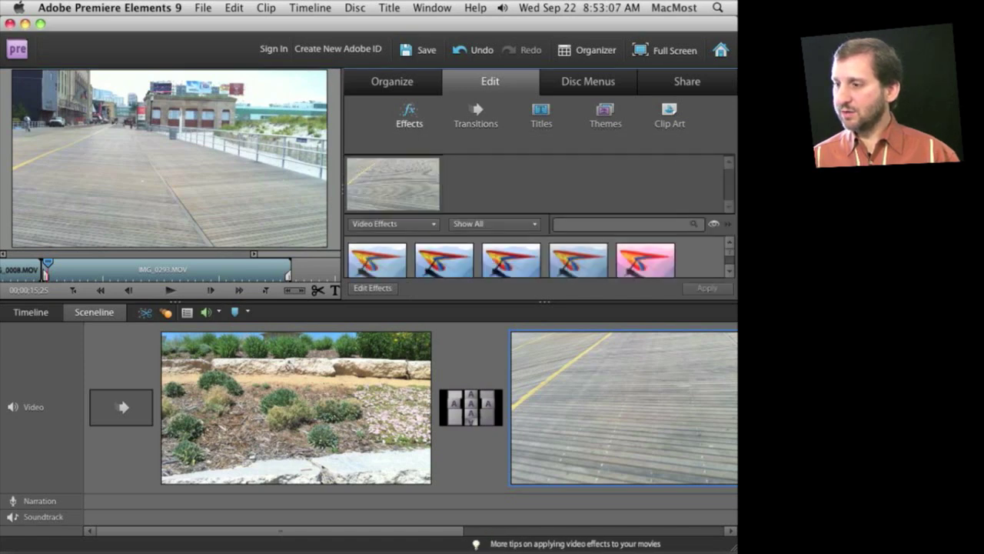
Apply the Earthquake video effect to the garden clip
{"action": "scroll", "coordinate": [538, 257], "scroll_direction": "down", "scroll_amount": 2}
{"action": "scroll", "coordinate": [538, 258], "scroll_direction": "down", "scroll_amount": 3}
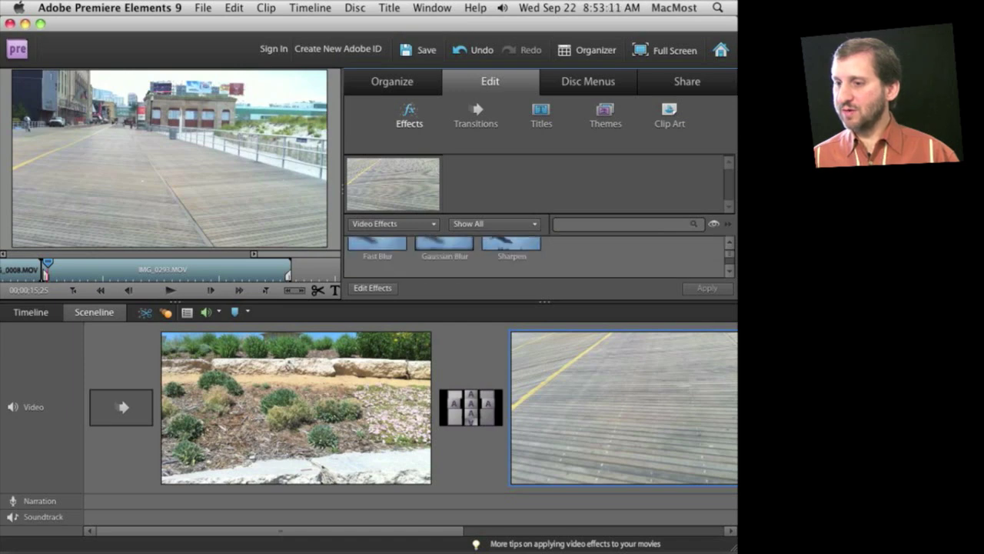
{"action": "scroll", "coordinate": [539, 258], "scroll_direction": "down", "scroll_amount": 3}
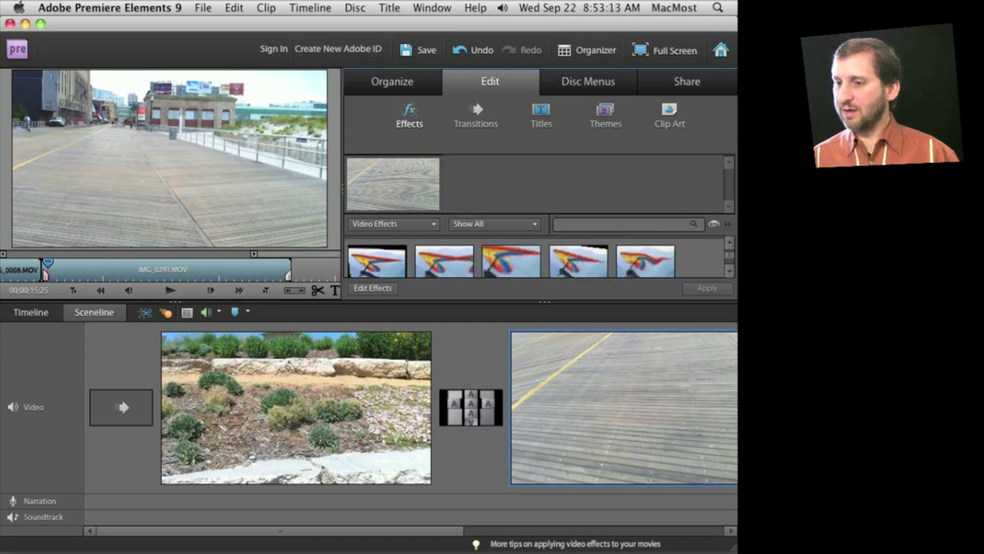
{"action": "scroll", "coordinate": [538, 258], "scroll_direction": "down", "scroll_amount": 1}
{"action": "scroll", "coordinate": [538, 257], "scroll_direction": "down", "scroll_amount": 3}
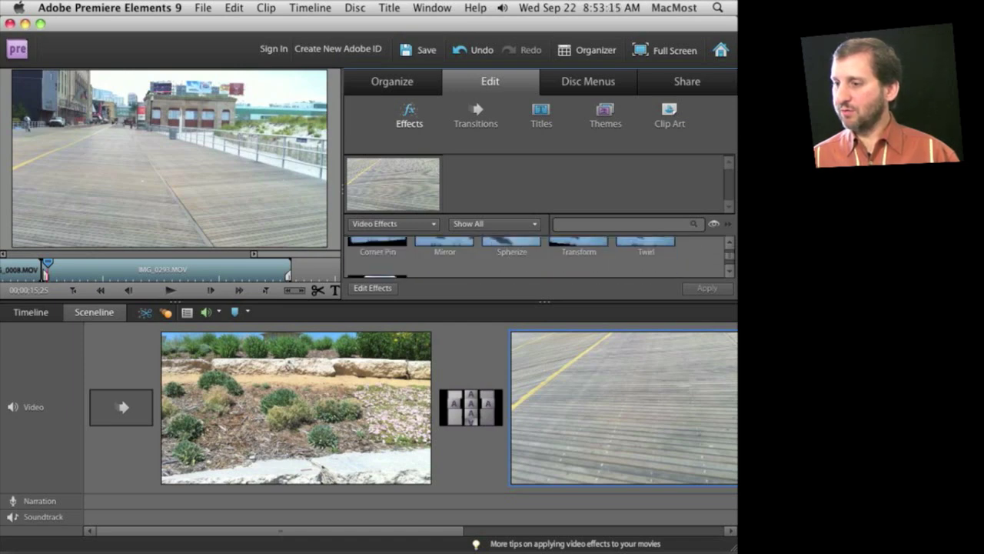
{"action": "scroll", "coordinate": [538, 257], "scroll_direction": "down", "scroll_amount": 2}
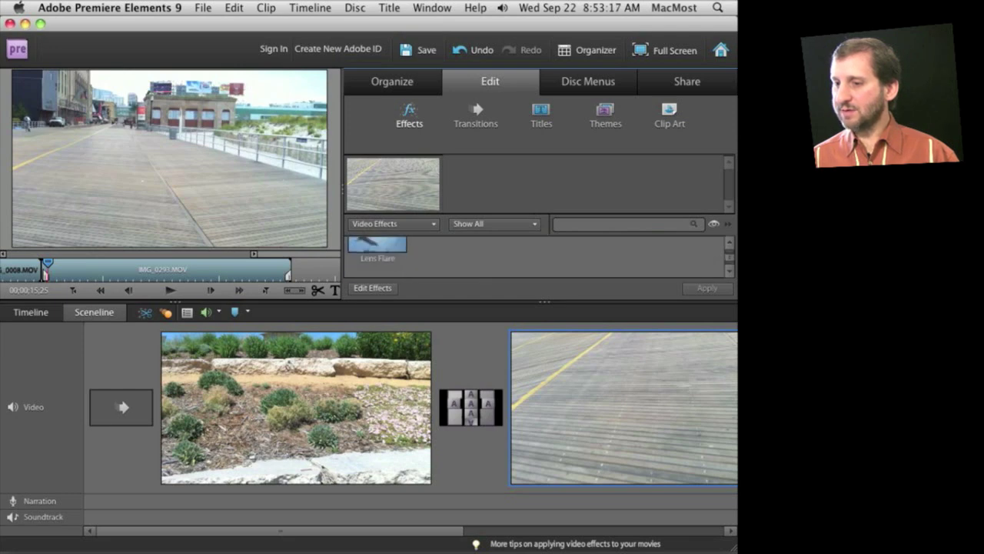
{"action": "scroll", "coordinate": [538, 258], "scroll_direction": "down", "scroll_amount": 4}
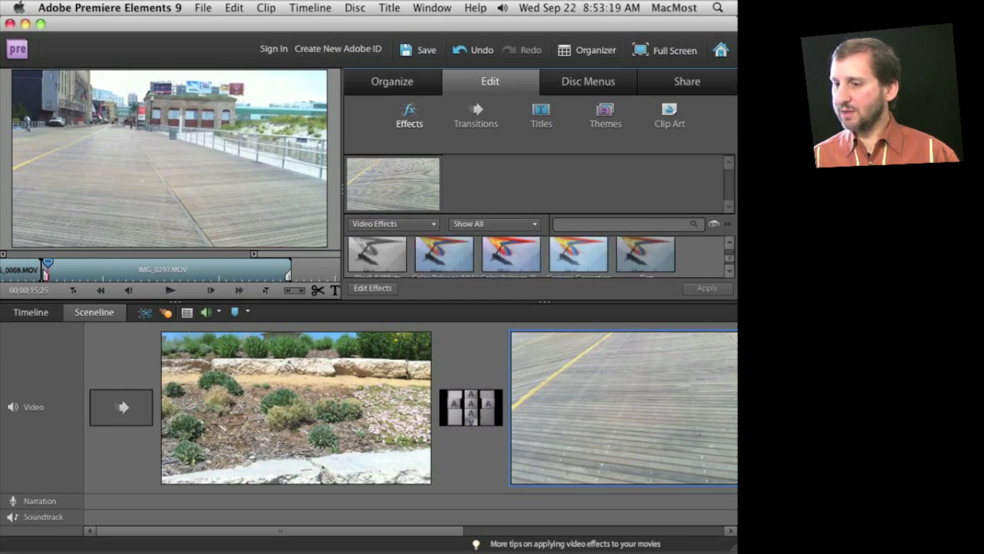
{"action": "scroll", "coordinate": [538, 258], "scroll_direction": "down", "scroll_amount": 4}
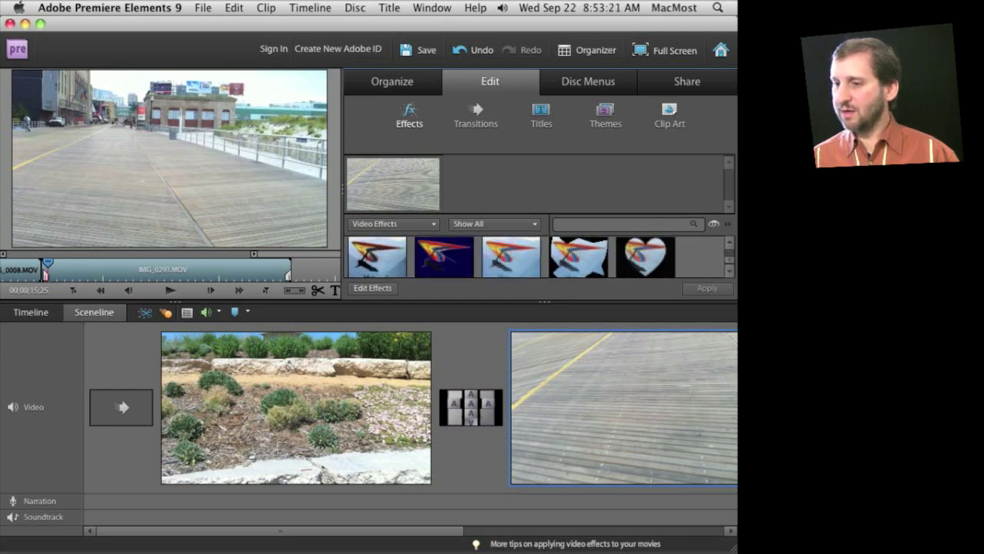
{"action": "scroll", "coordinate": [538, 258], "scroll_direction": "down", "scroll_amount": 2}
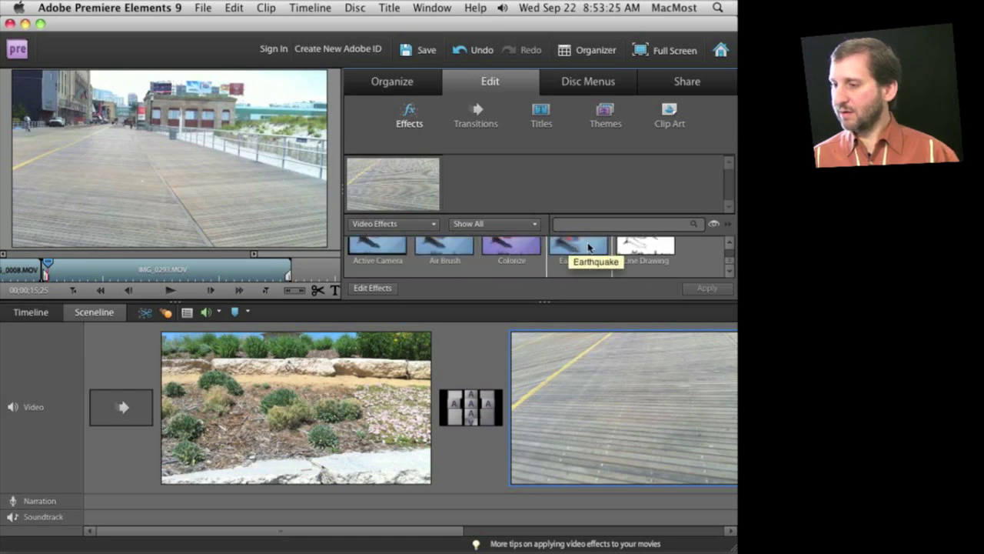
{"action": "left_click_drag", "start_coordinate": [589, 249], "coordinate": [577, 363]}
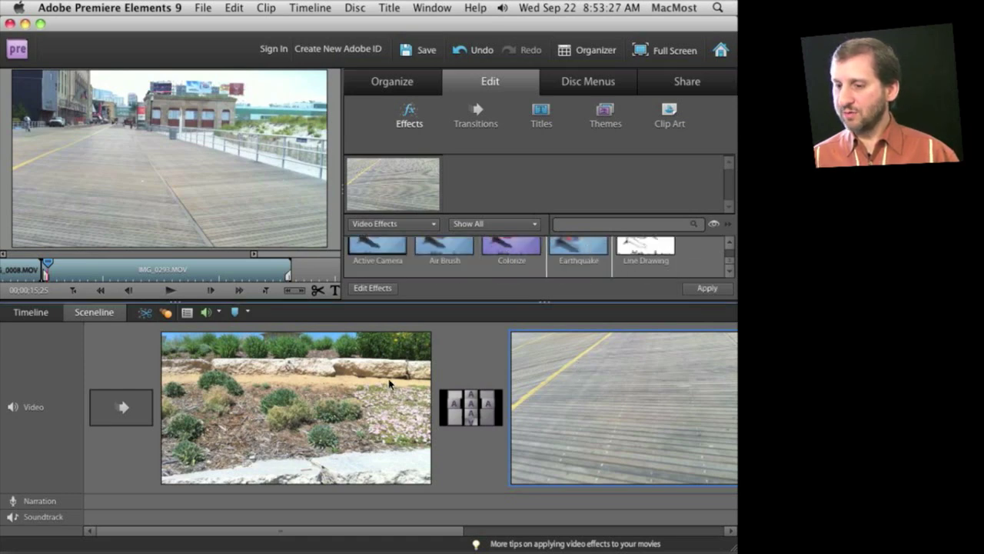
Select the garden clip and play it to preview the Earthquake effect
{"action": "left_click", "coordinate": [325, 412]}
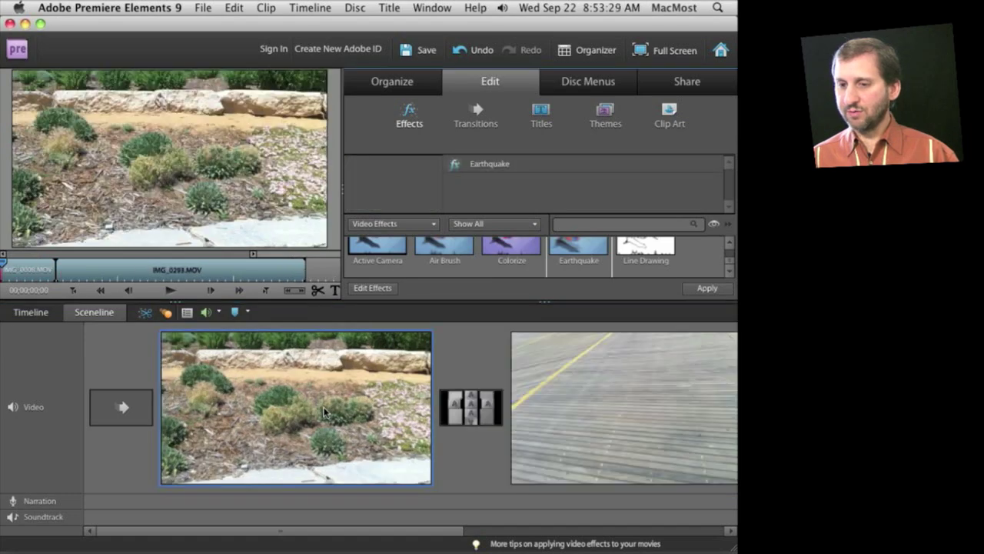
{"action": "left_click", "coordinate": [169, 289]}
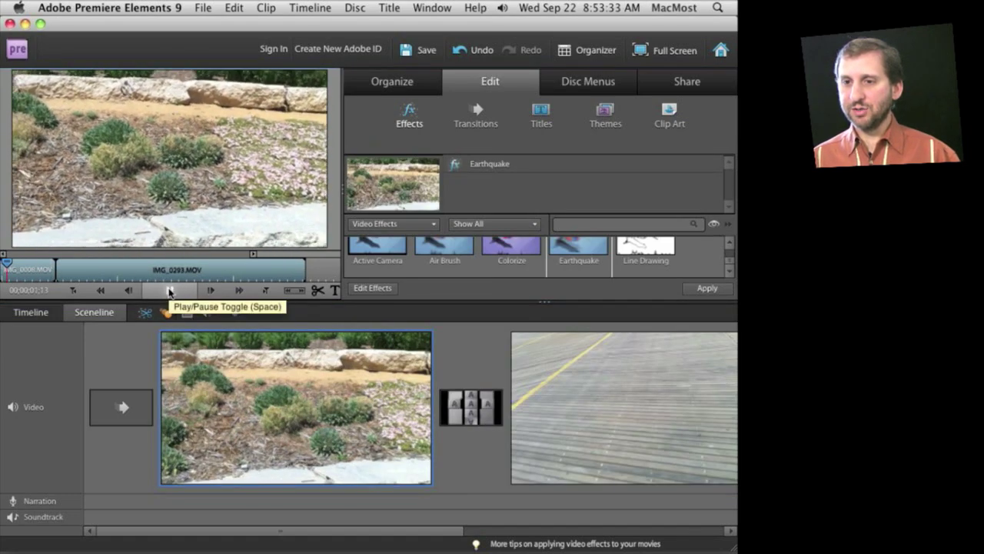
{"action": "left_click", "coordinate": [169, 290]}
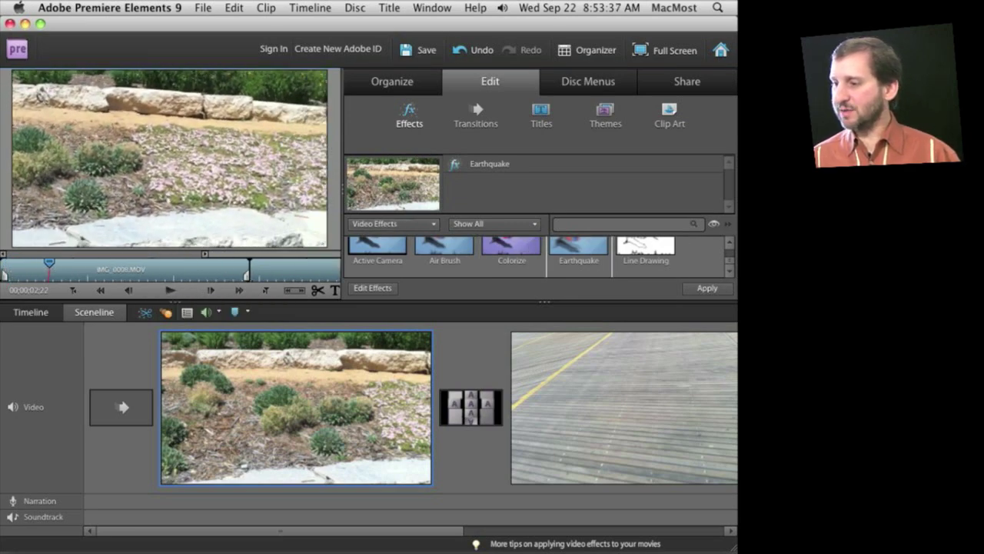
Browse further down the Video Effects list to the NewBlue Film Look effects
{"action": "scroll", "coordinate": [538, 254], "scroll_direction": "down", "scroll_amount": 5}
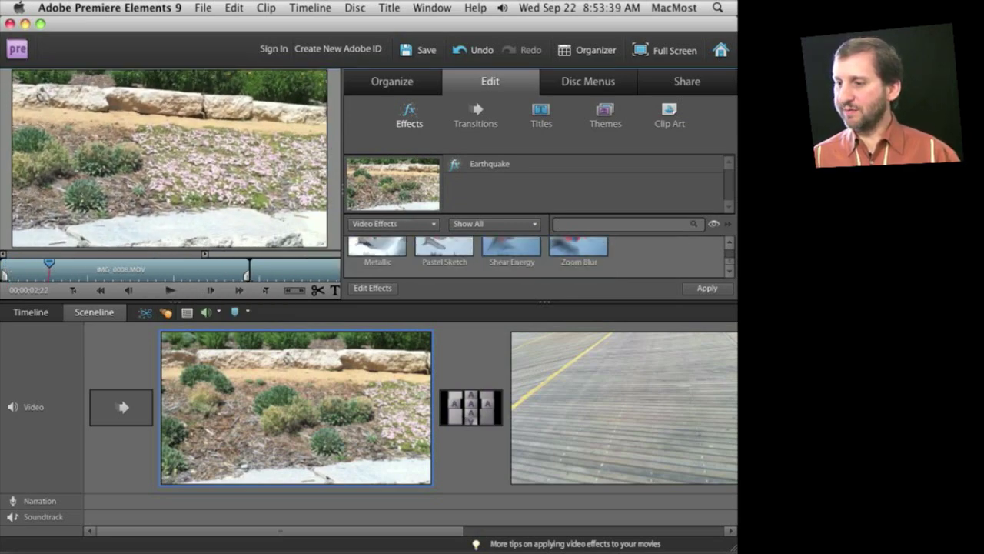
{"action": "scroll", "coordinate": [536, 256], "scroll_direction": "down", "scroll_amount": 5}
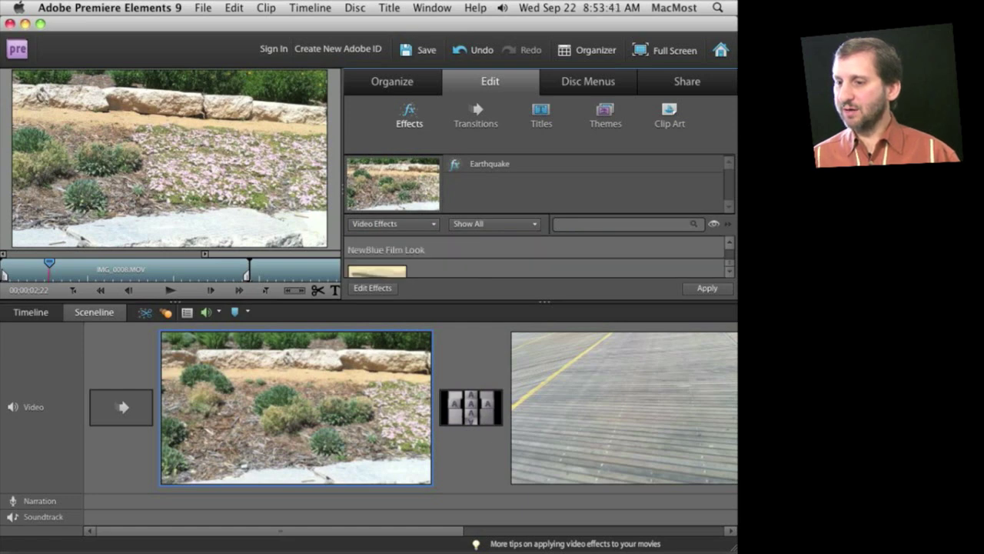
{"action": "scroll", "coordinate": [536, 256], "scroll_direction": "down", "scroll_amount": 2}
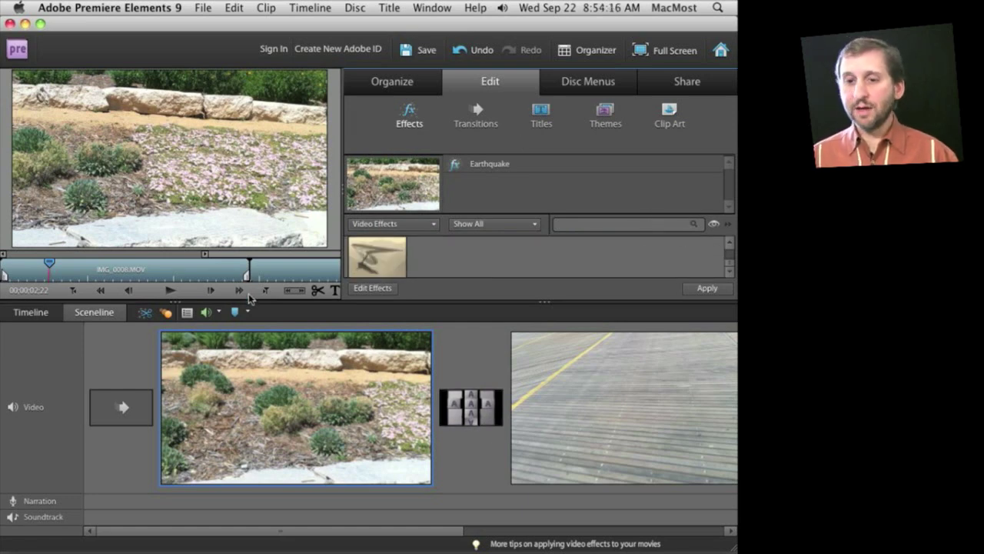
{"action": "left_click", "coordinate": [64, 315]}
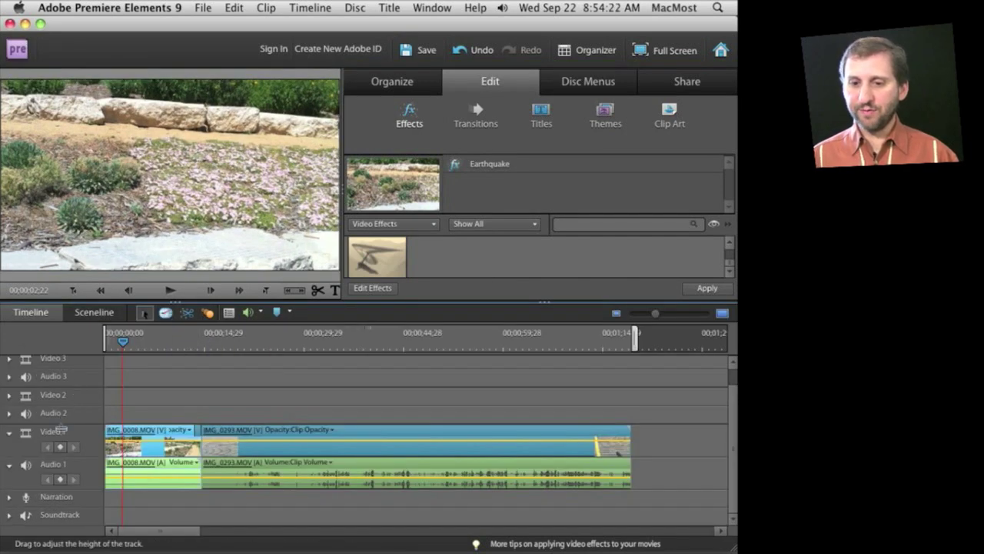
Move IMG_0293.MOV from Video 1 onto Video 2 above the garden clip and preview the overlap
{"action": "left_click", "coordinate": [250, 446]}
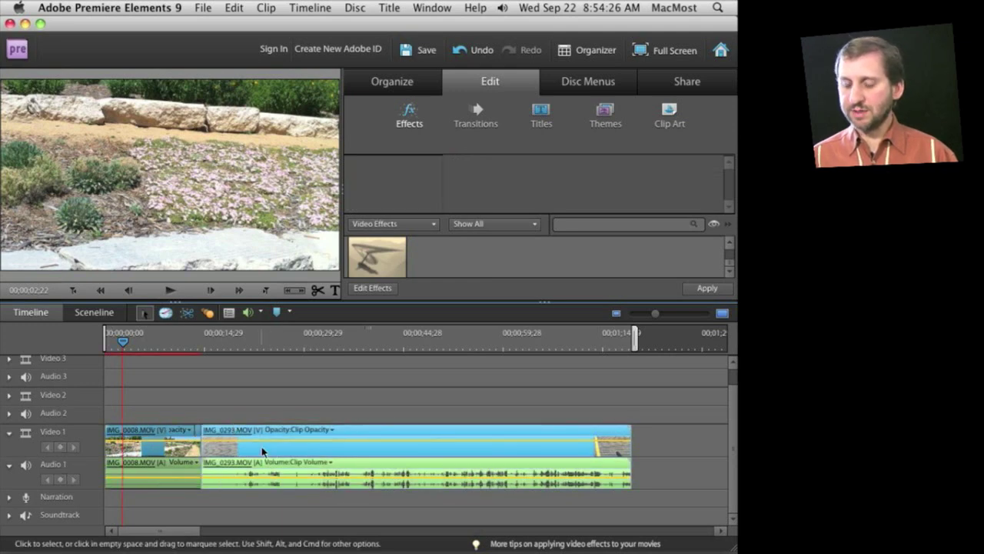
{"action": "left_click_drag", "start_coordinate": [230, 440], "coordinate": [187, 399]}
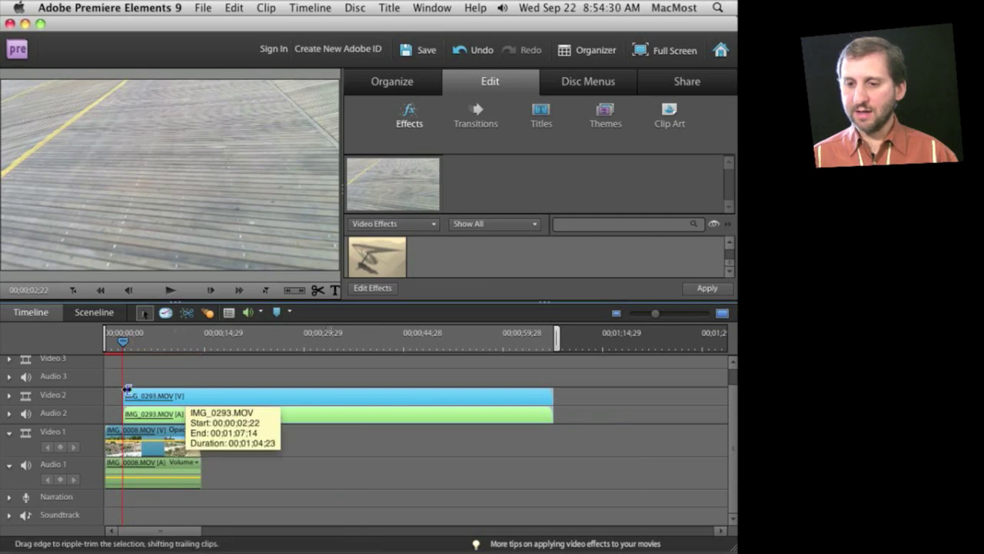
{"action": "left_click", "coordinate": [174, 397]}
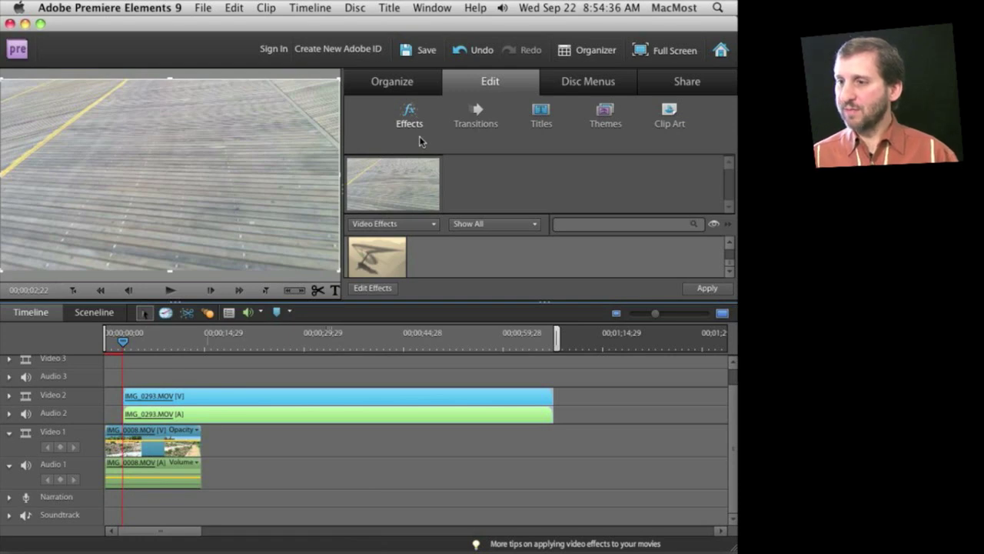
{"action": "left_click", "coordinate": [207, 416]}
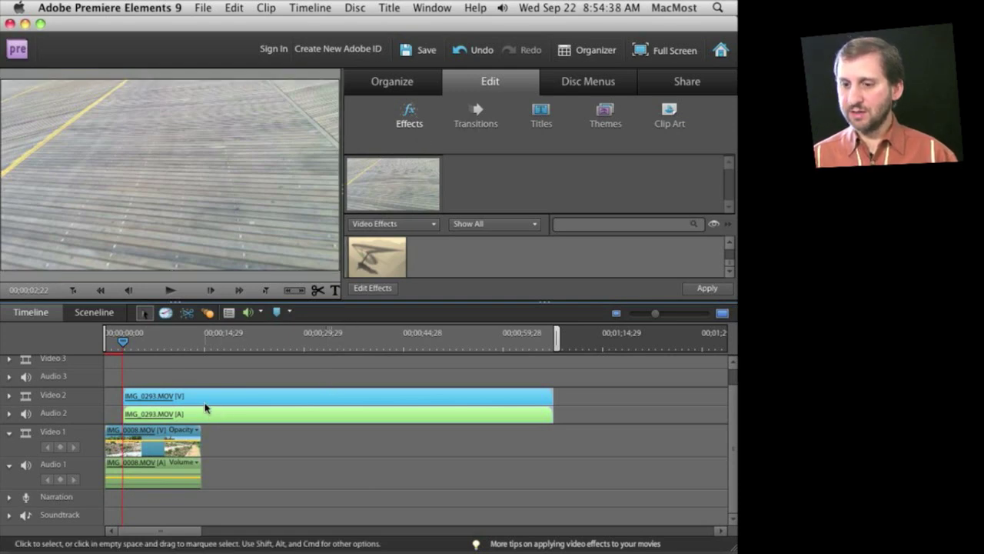
{"action": "left_click_drag", "start_coordinate": [121, 341], "coordinate": [144, 348]}
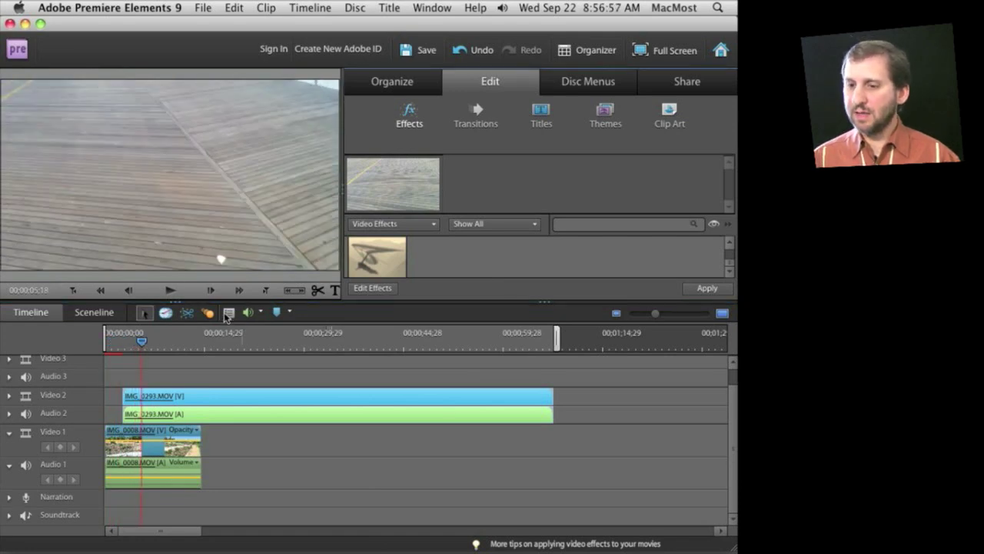
Scale IMG_0293 to 43 and place it as an upper-left inset over the garden footage
{"action": "left_click", "coordinate": [228, 312]}
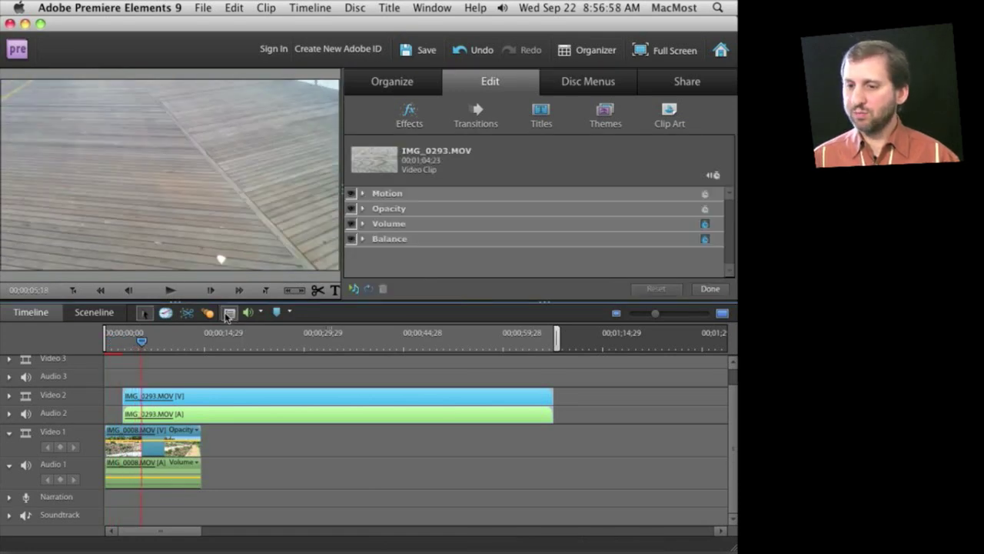
{"action": "left_click", "coordinate": [363, 193]}
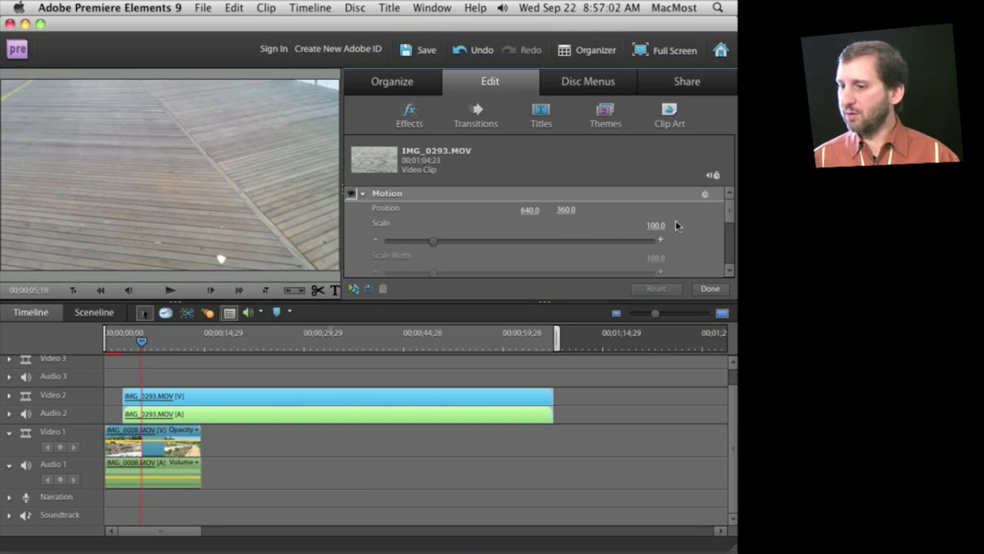
{"action": "left_click_drag", "start_coordinate": [435, 243], "coordinate": [407, 245]}
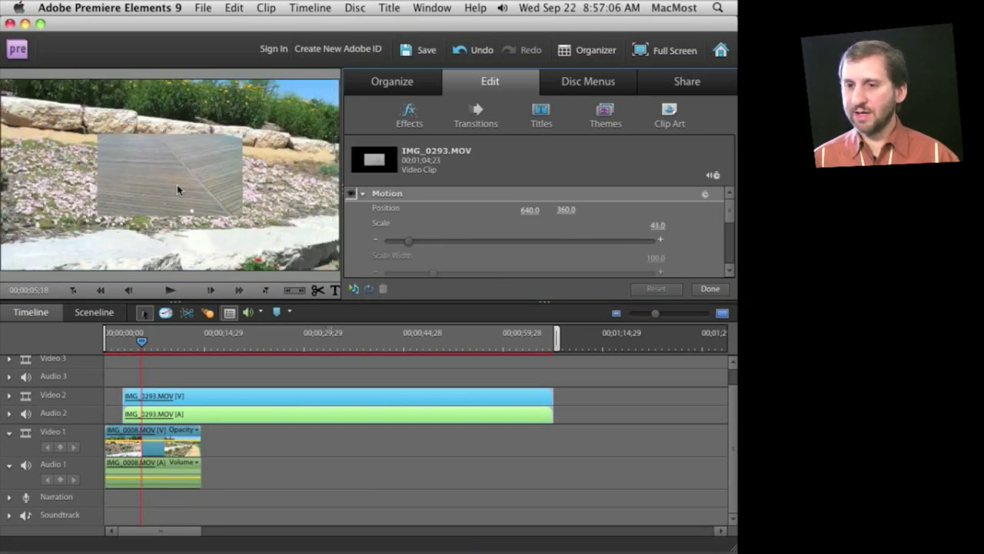
{"action": "left_click_drag", "start_coordinate": [154, 167], "coordinate": [81, 133]}
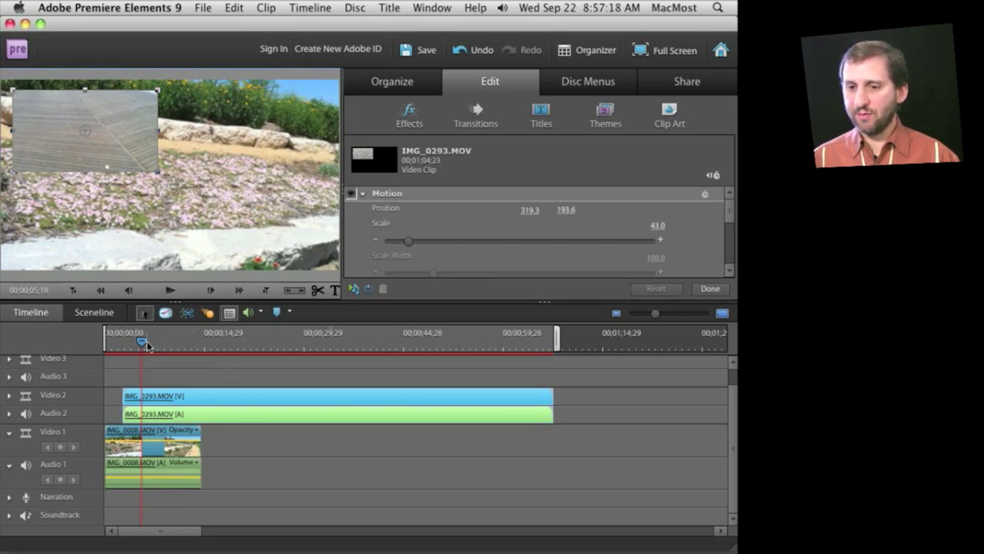
{"action": "left_click_drag", "start_coordinate": [159, 346], "coordinate": [231, 349]}
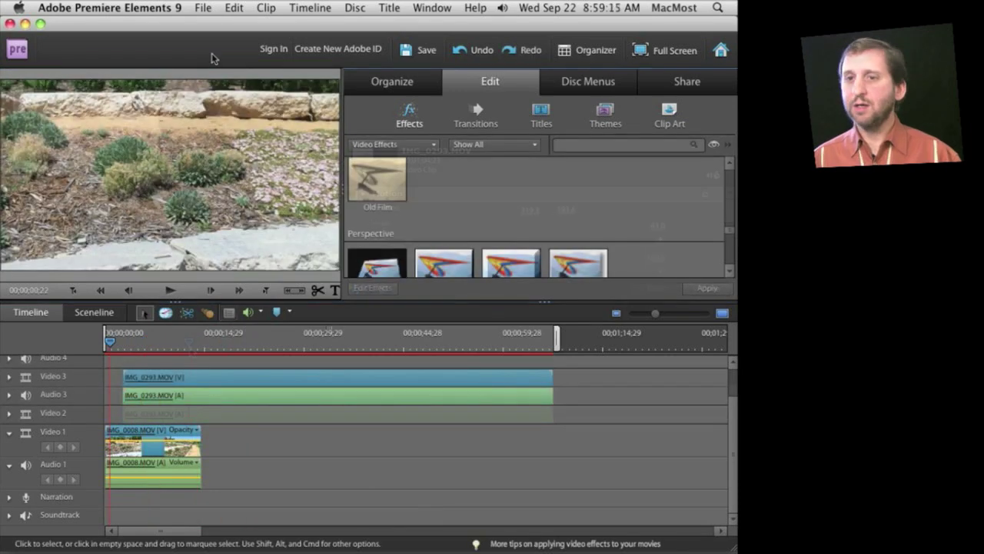
Add a default 'Add Text' title clip and drag its text toward the left of the frame
{"action": "left_click", "coordinate": [335, 291]}
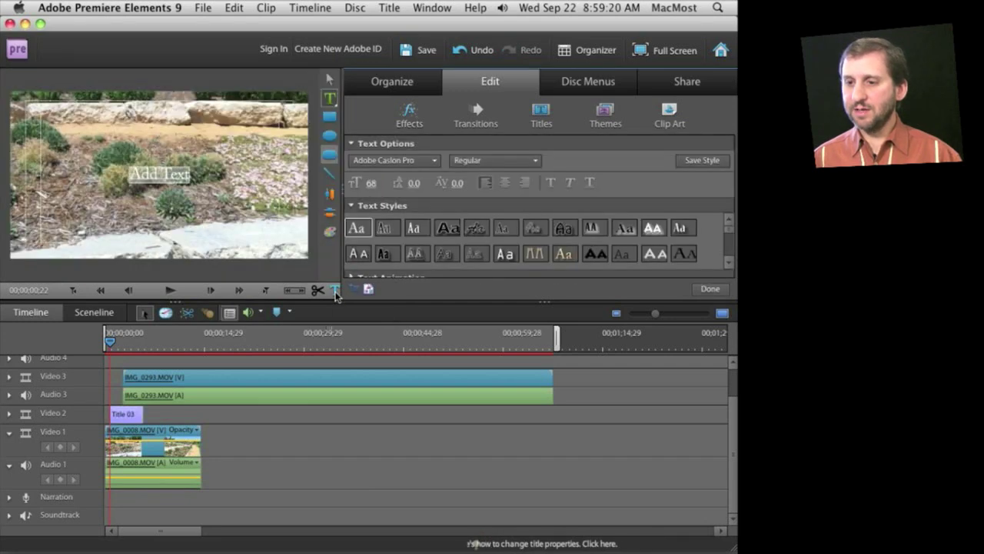
{"action": "left_click", "coordinate": [151, 175]}
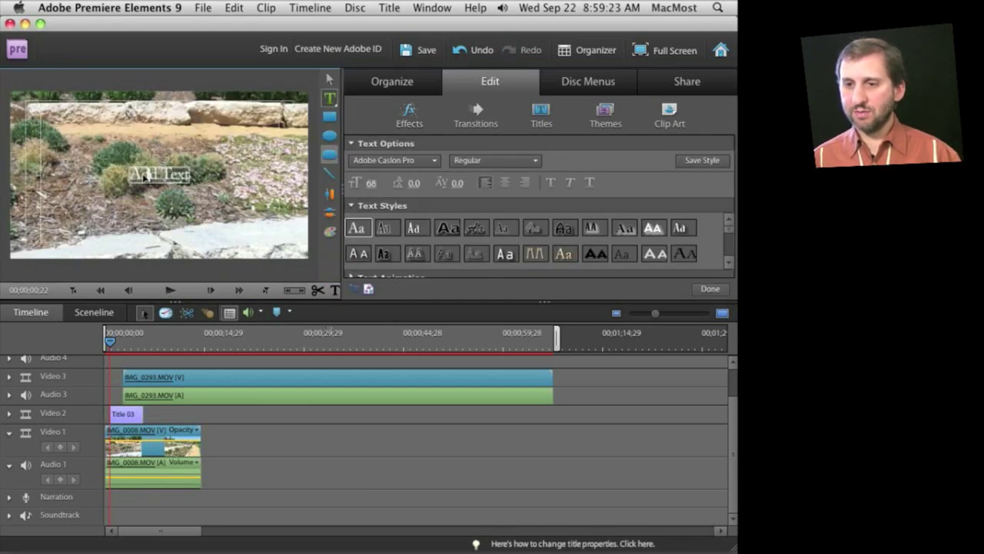
{"action": "left_click_drag", "start_coordinate": [151, 176], "coordinate": [48, 181]}
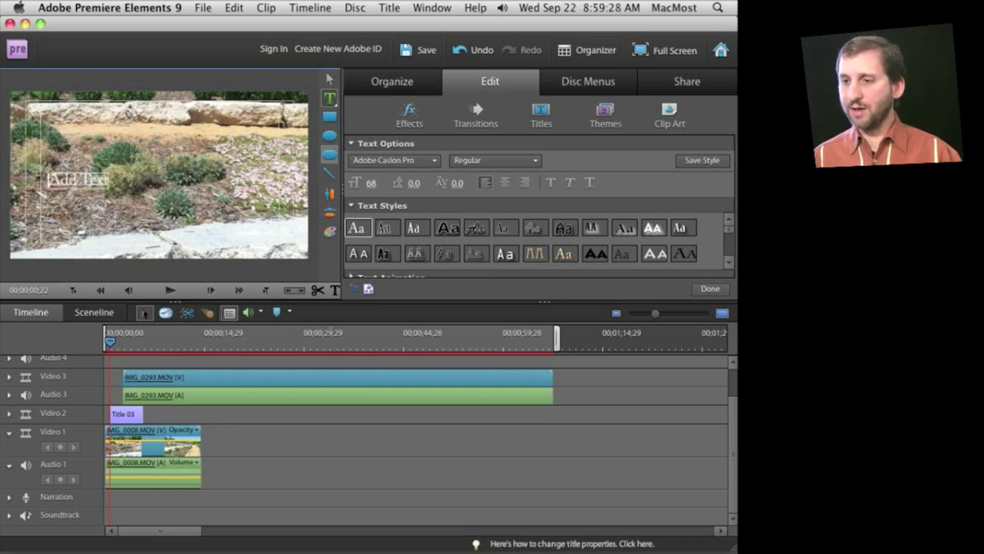
{"action": "left_click", "coordinate": [329, 116]}
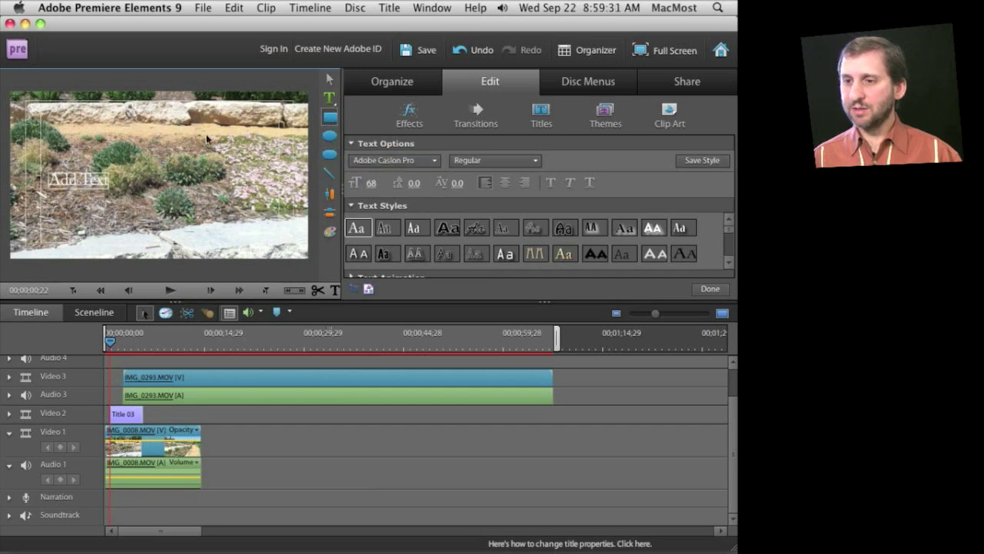
Draw a white rectangle on the title and centre it vertically and horizontally
{"action": "left_click_drag", "start_coordinate": [182, 121], "coordinate": [272, 185]}
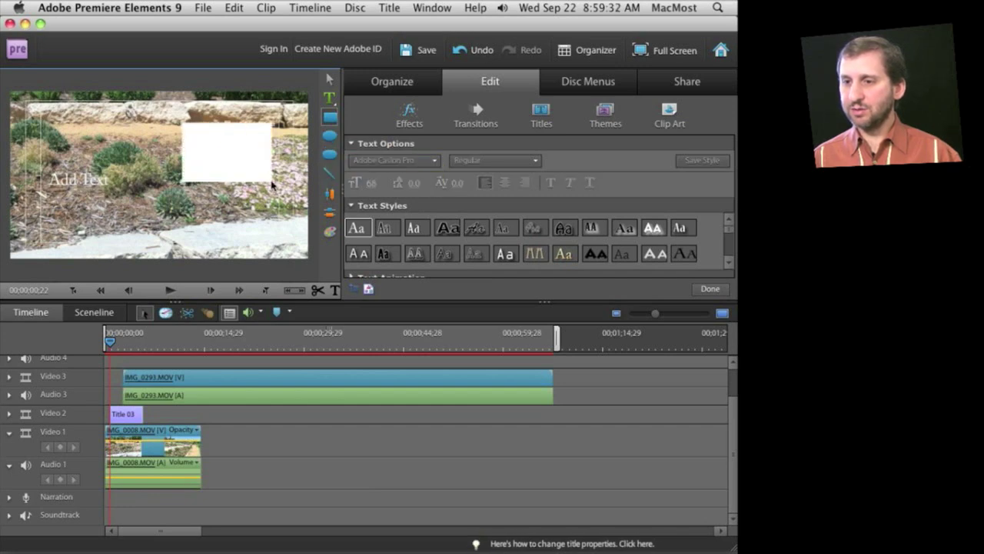
{"action": "left_click", "coordinate": [330, 194]}
{"action": "left_click", "coordinate": [330, 213]}
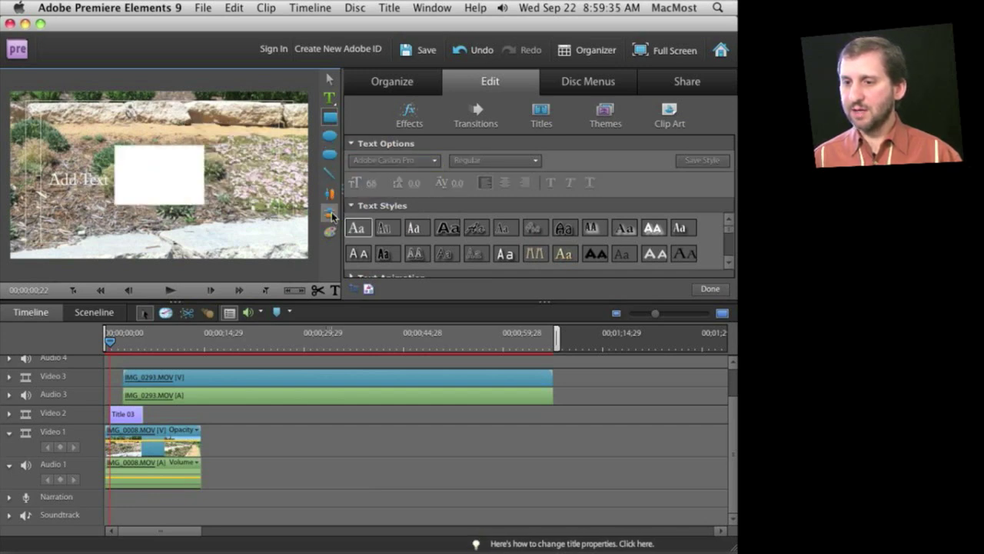
{"action": "left_click", "coordinate": [330, 231]}
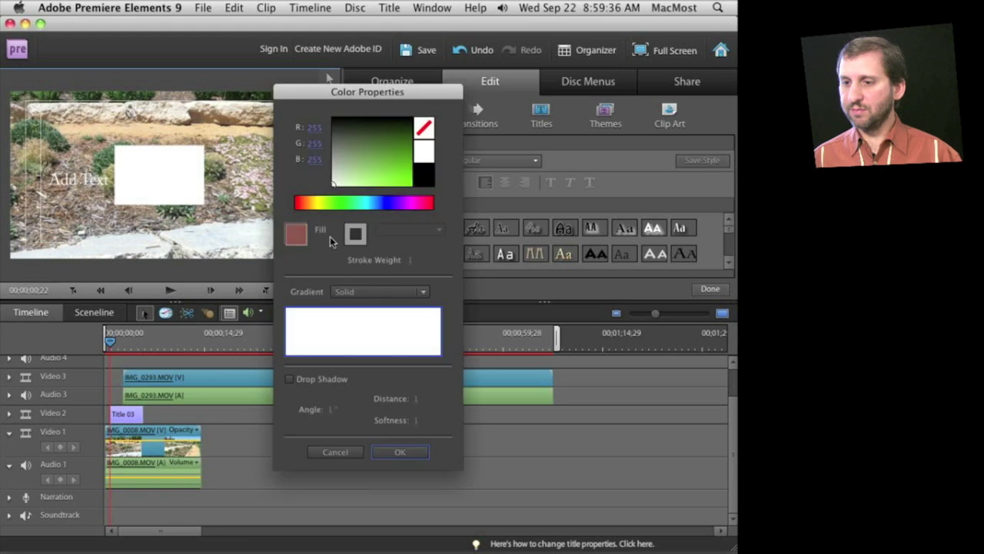
{"action": "left_click", "coordinate": [348, 454]}
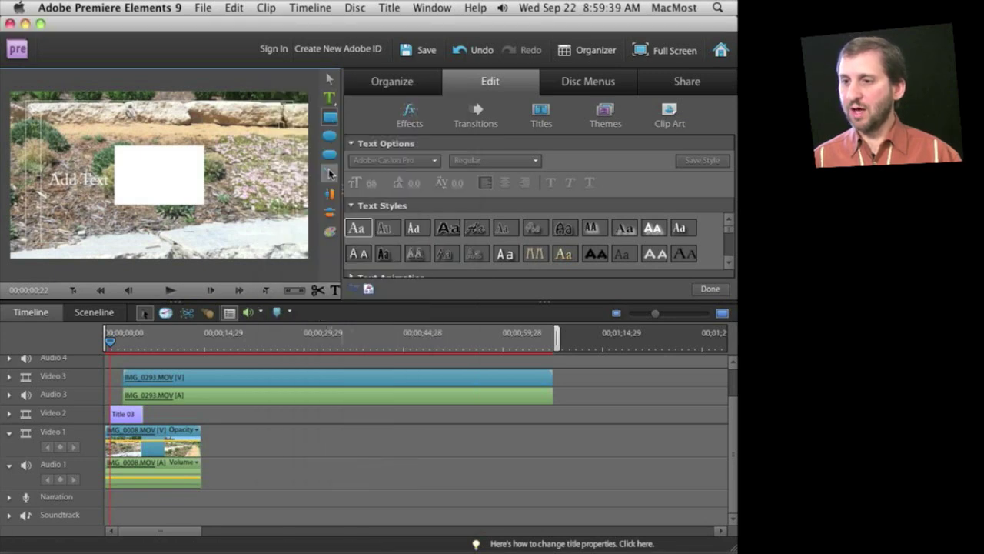
Draw a thin diagonal line across the upper part of the title
{"action": "left_click", "coordinate": [330, 173]}
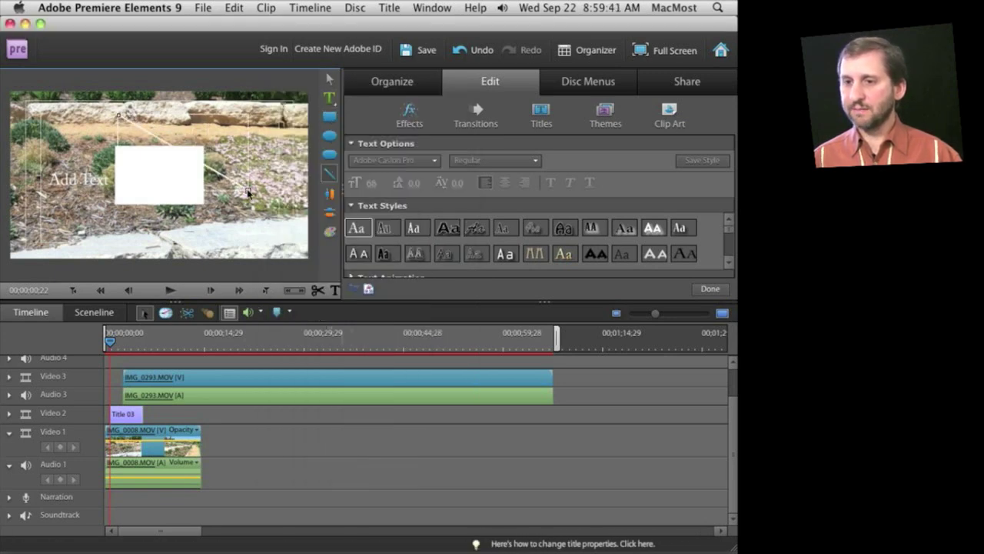
{"action": "left_click_drag", "start_coordinate": [119, 115], "coordinate": [269, 157]}
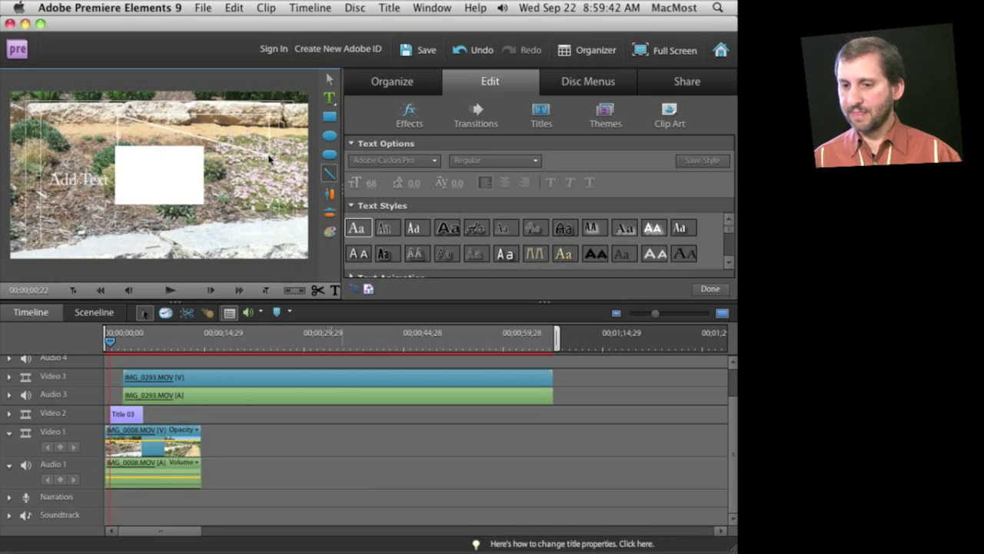
{"action": "left_click", "coordinate": [121, 415]}
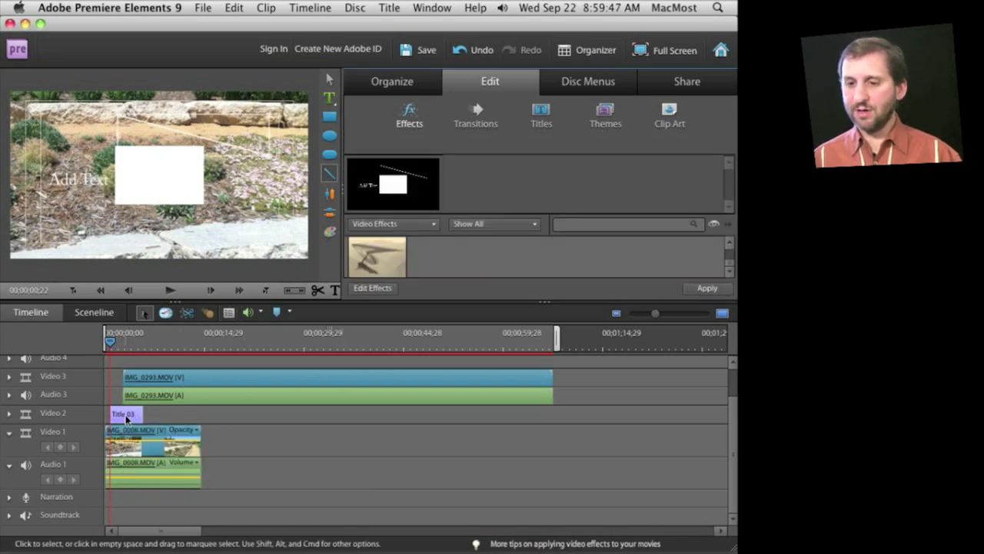
Move the playhead to about 00;00;01;15 to preview the title over the footage
{"action": "left_click_drag", "start_coordinate": [110, 342], "coordinate": [115, 347]}
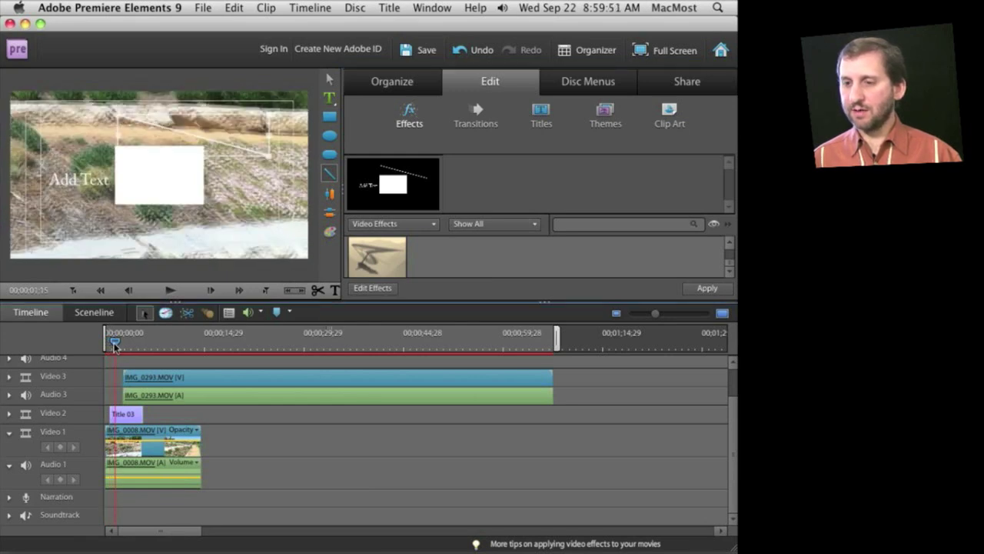